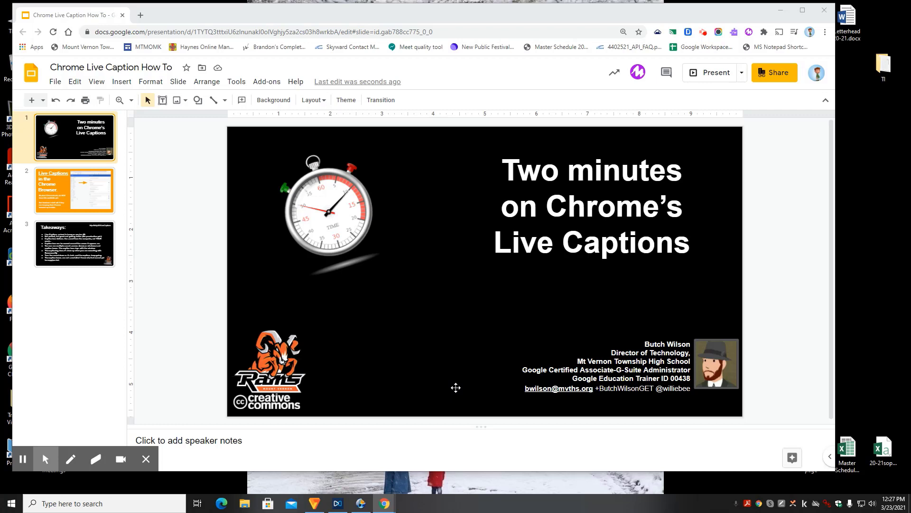
# - Show the 'Live Captions in the Chrome Browser' slide and bring up Chrome's three-dot menu
pyautogui.click(96, 199)
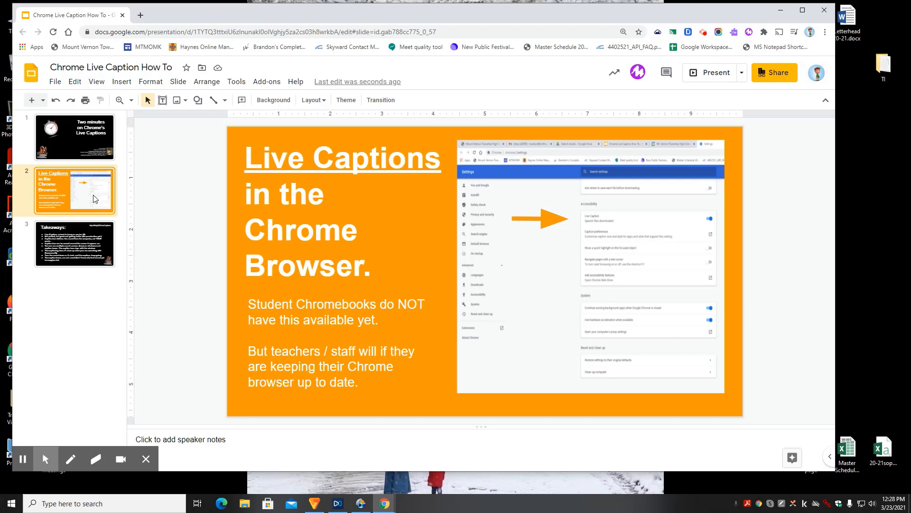
pyautogui.click(825, 32)
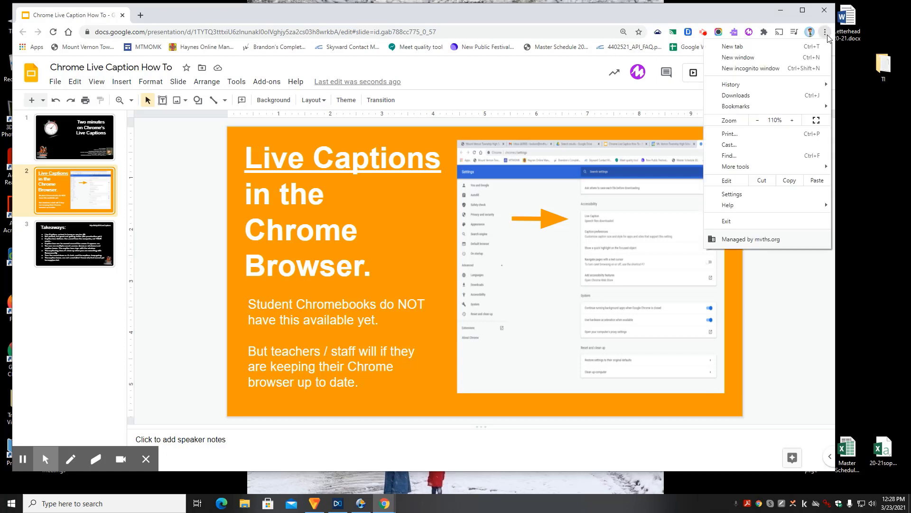
# - Go to Chrome Settings > Advanced > Accessibility, where Live Caption is switched on
pyautogui.click(735, 196)
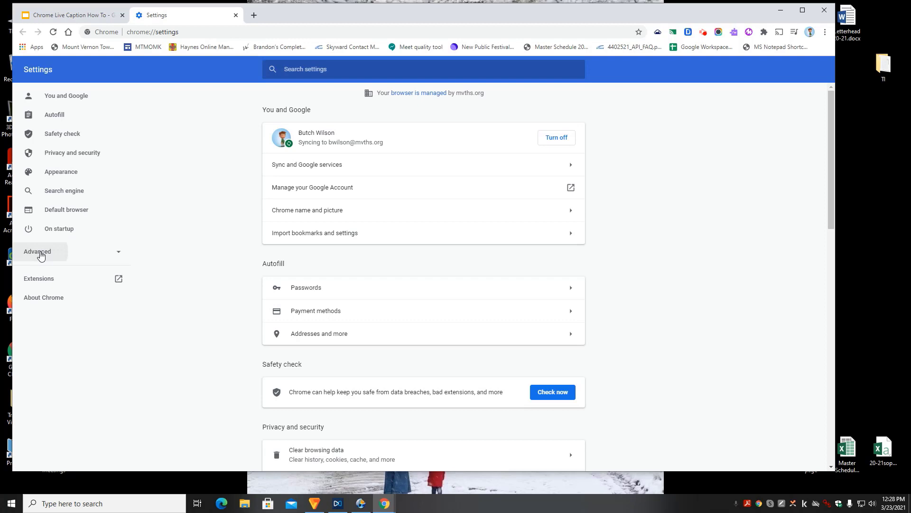
pyautogui.click(41, 252)
pyautogui.click(62, 308)
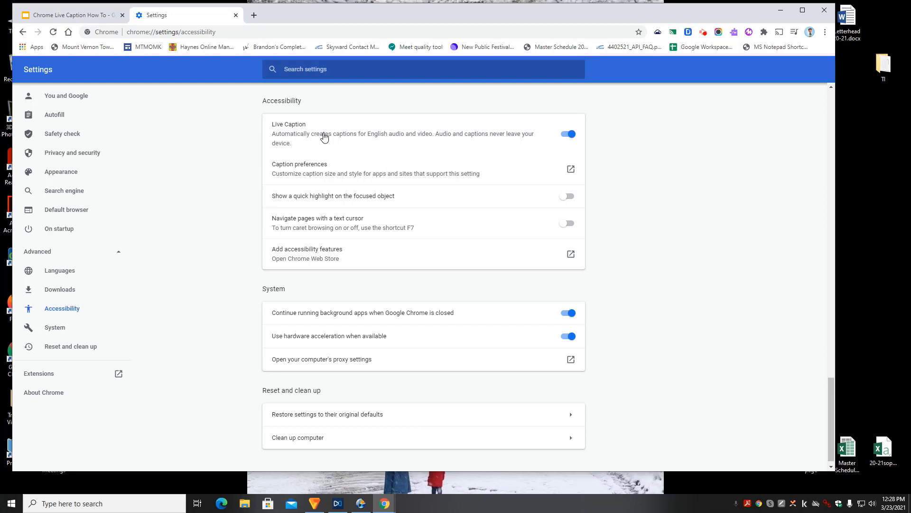
# - Return to the deck and present the Takeaways slide, briefly visiting the title slide
pyautogui.hotkey('ctrl', 'Tab')
pyautogui.click(88, 250)
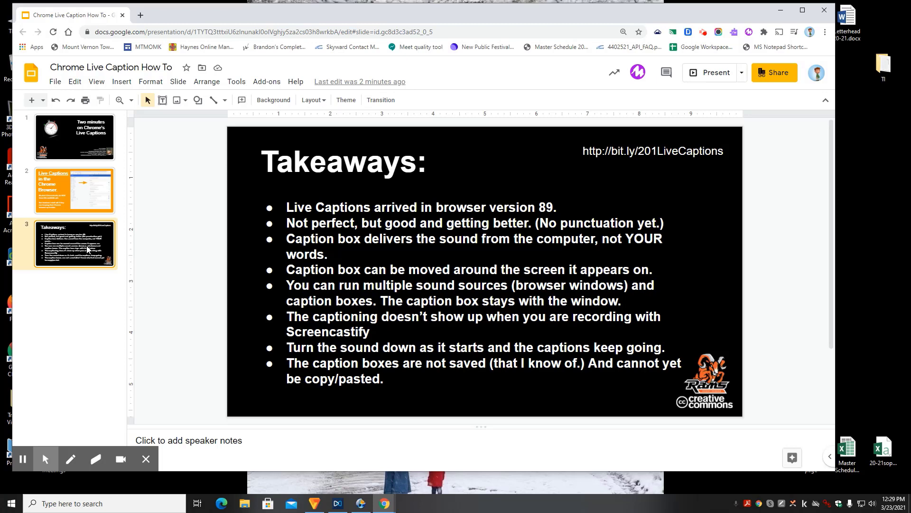
pyautogui.click(89, 153)
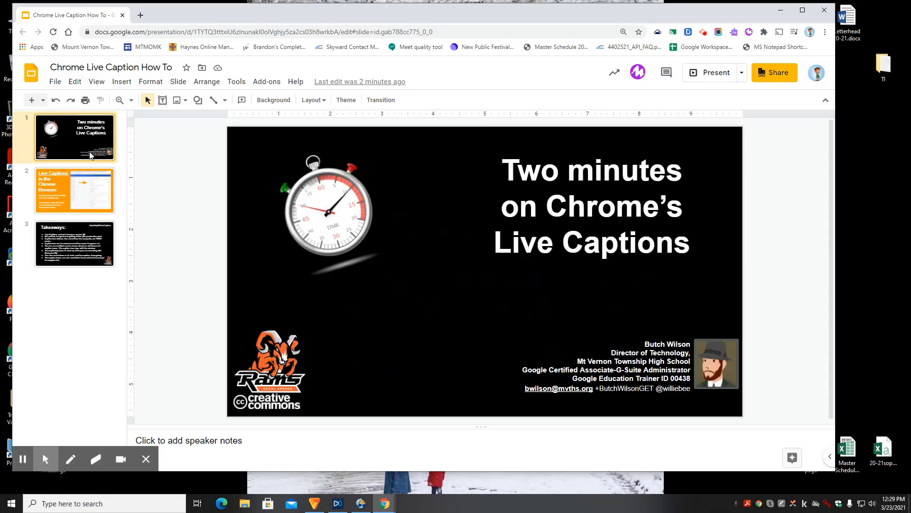
pyautogui.click(80, 226)
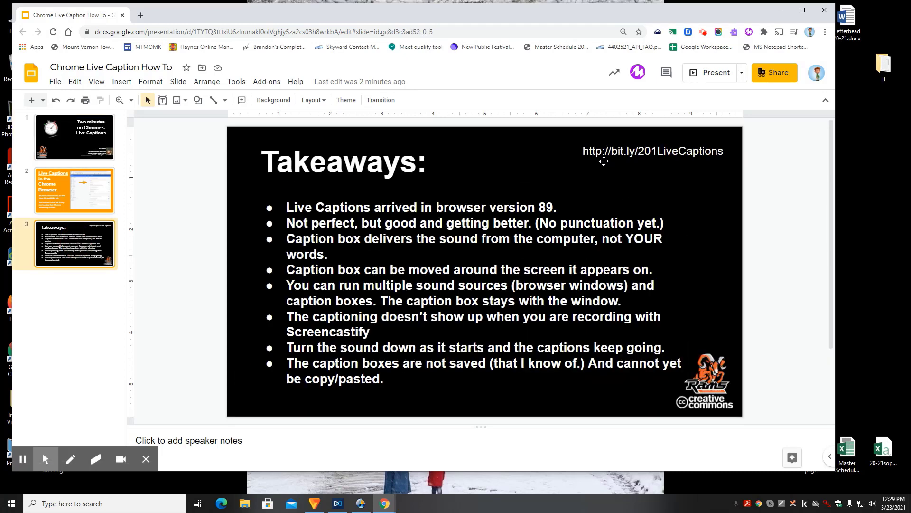
# - Highlight the bit.ly short link on the Takeaways slide, then finish on the title slide
pyautogui.moveTo(584, 151); pyautogui.dragTo(719, 147)
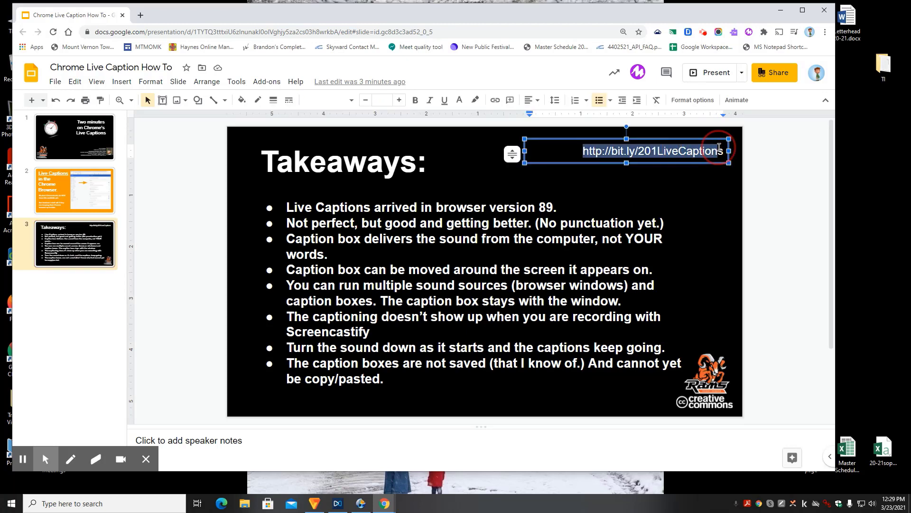
pyautogui.click(663, 193)
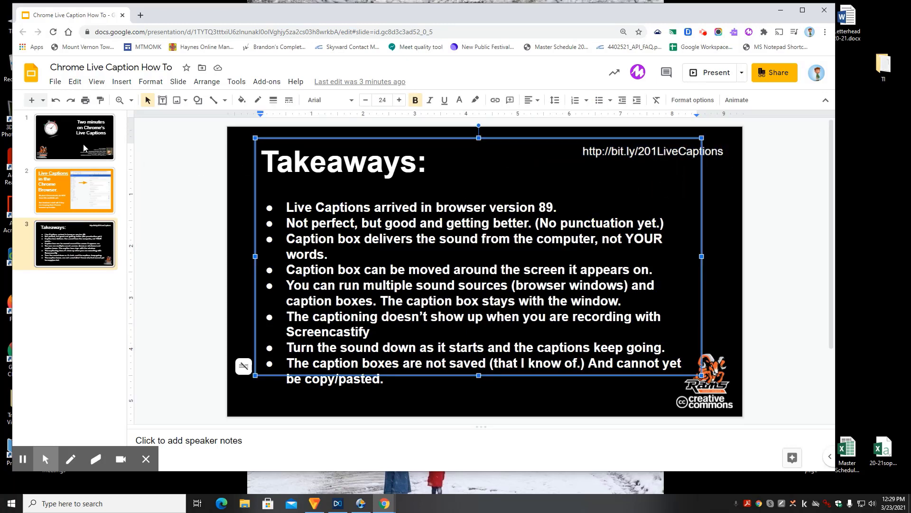
pyautogui.click(107, 154)
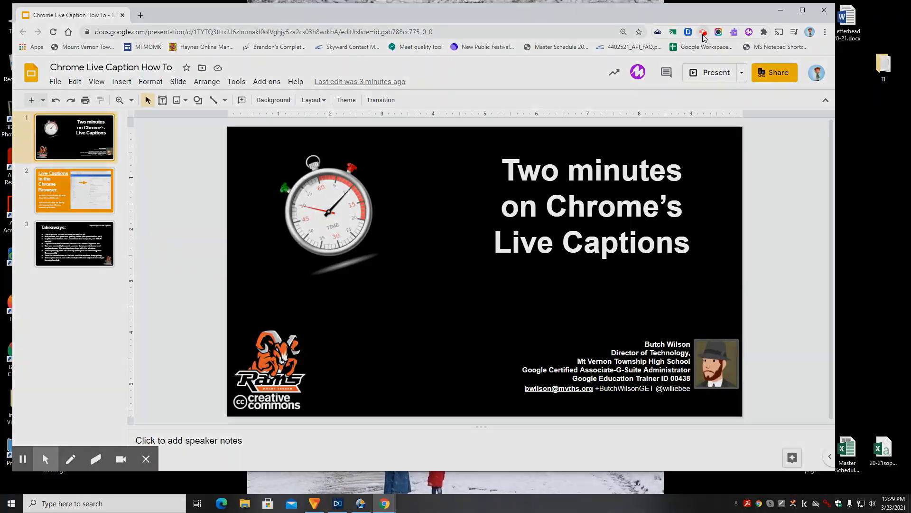